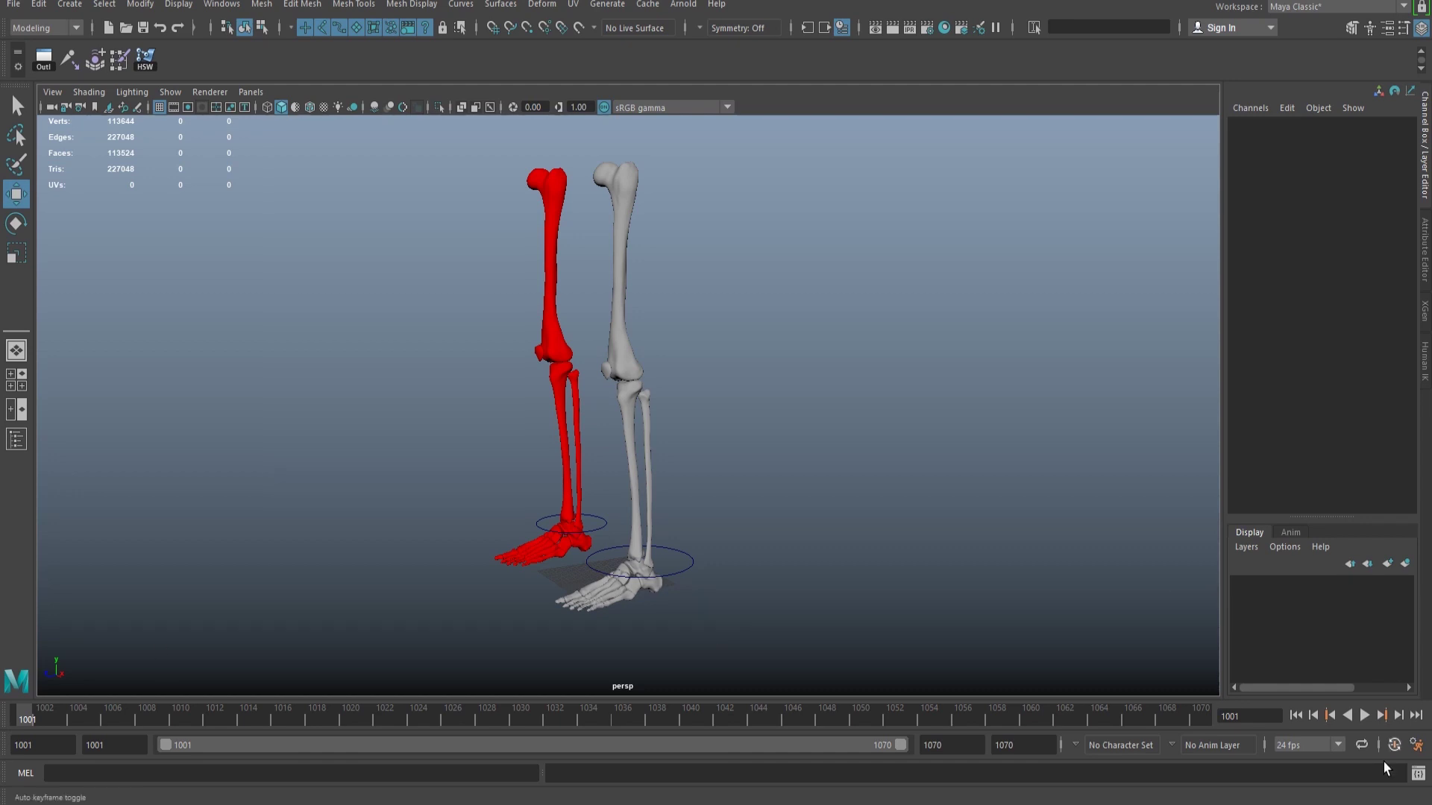
Step: Play the timeline so the skeleton leg rigs bend at the knee, stopping at frame 1018
{"action": "left_click", "coordinate": [1364, 716]}
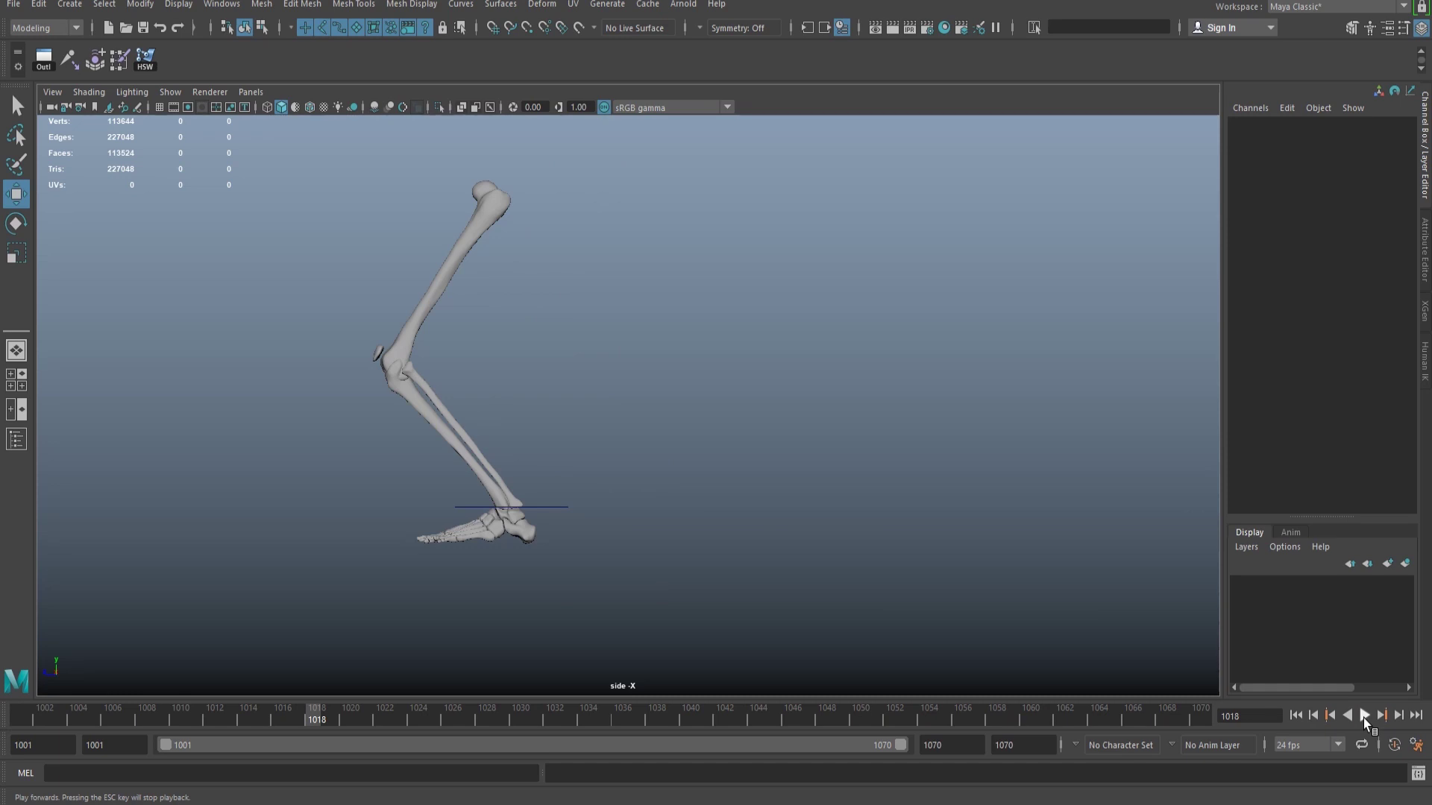
Step: Resume playback past frame 1018 toward frame 1057 to watch the leg stretch
{"action": "left_click", "coordinate": [1363, 717]}
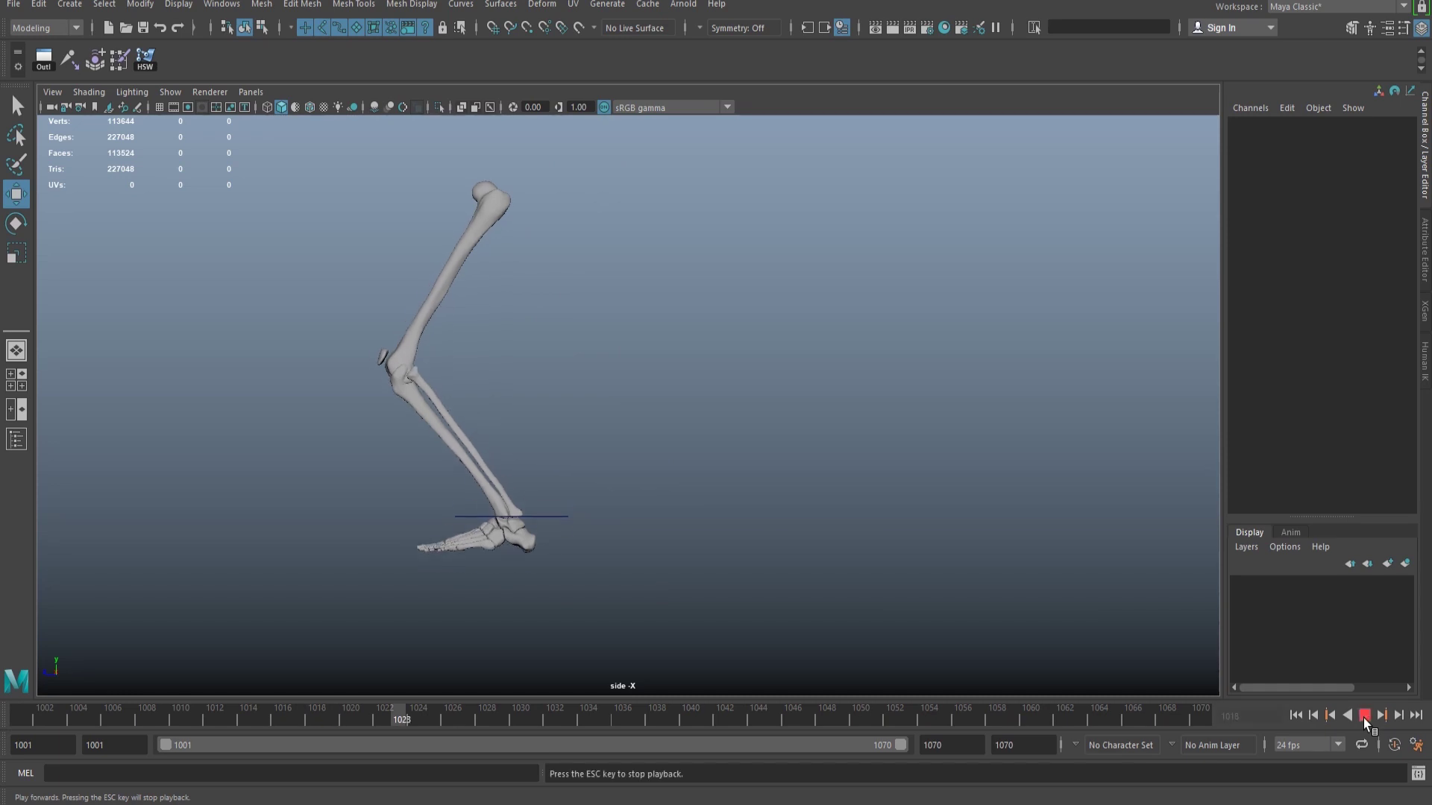